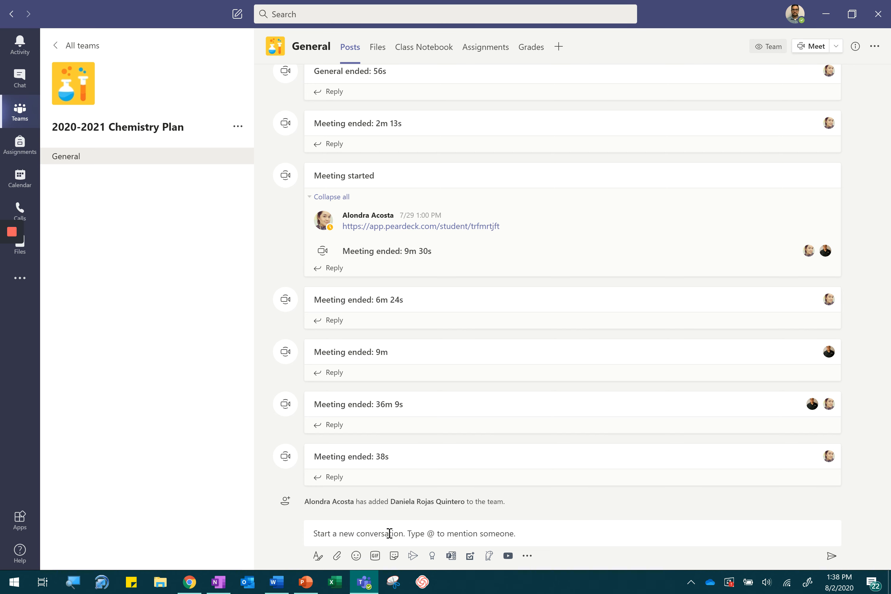
- Open the team's Class Notebook and go to the Goal Tracker section of the Content Library
{"action": "left_click", "coordinate": [377, 49]}
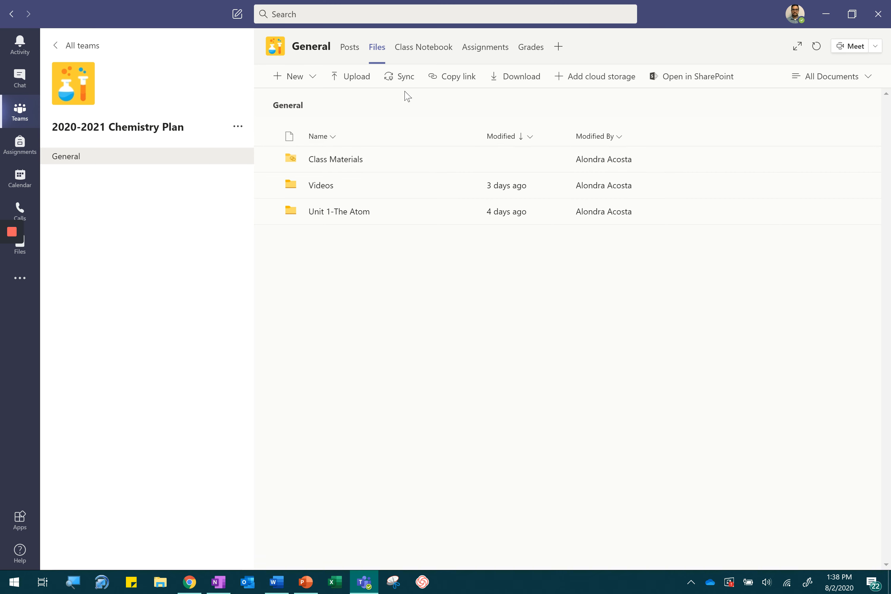
{"action": "left_click", "coordinate": [418, 48]}
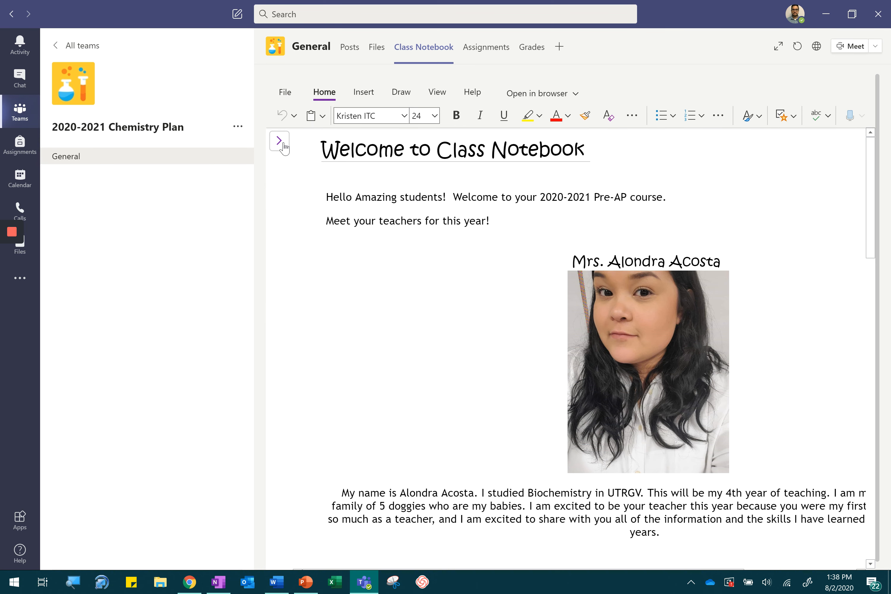
{"action": "left_click", "coordinate": [280, 142]}
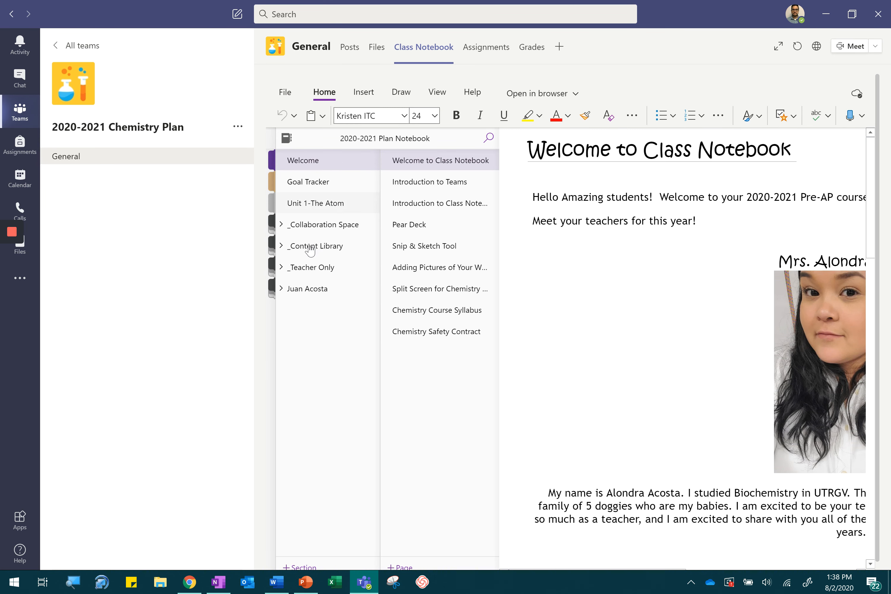
{"action": "left_click", "coordinate": [288, 253]}
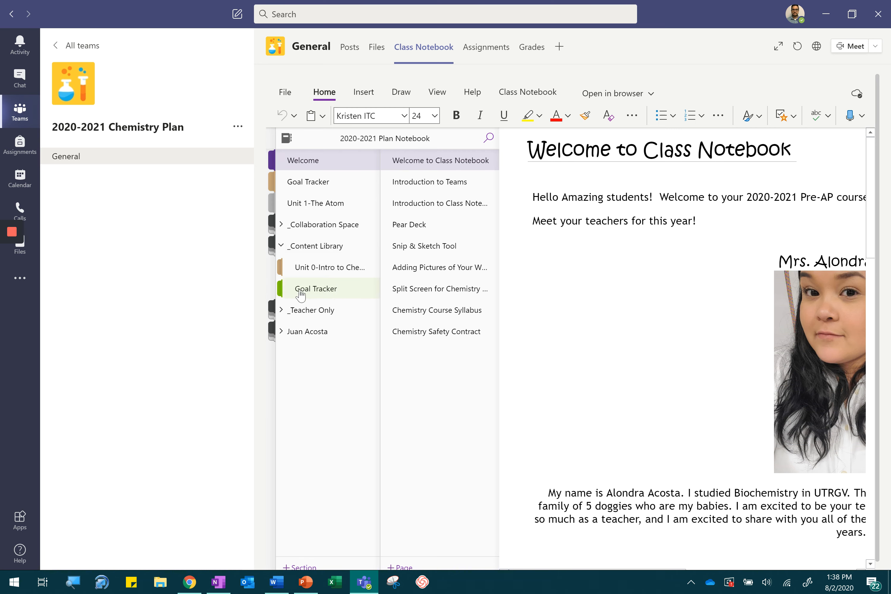
{"action": "left_click", "coordinate": [342, 294]}
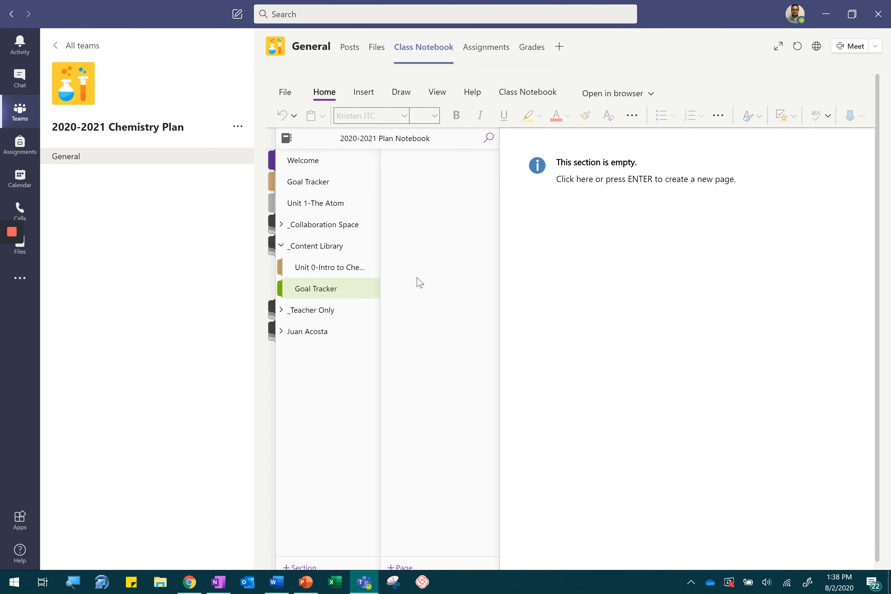
- Add a page titled "Student Tracker" to the Content Library's Goal Tracker section
{"action": "scroll", "coordinate": [420, 282], "scroll_direction": "down", "scroll_amount": 1}
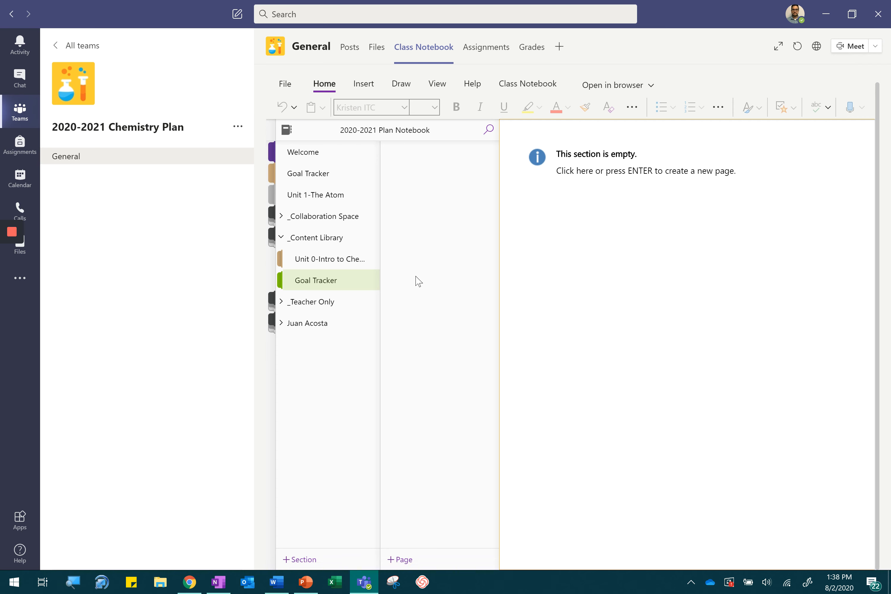
{"action": "left_click", "coordinate": [406, 562]}
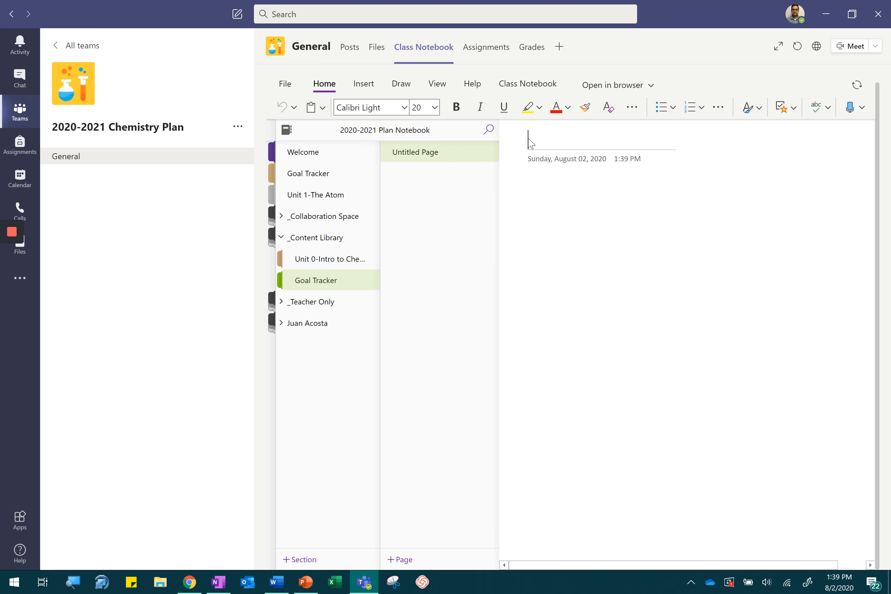
{"action": "type", "text": "Student Tracker"}
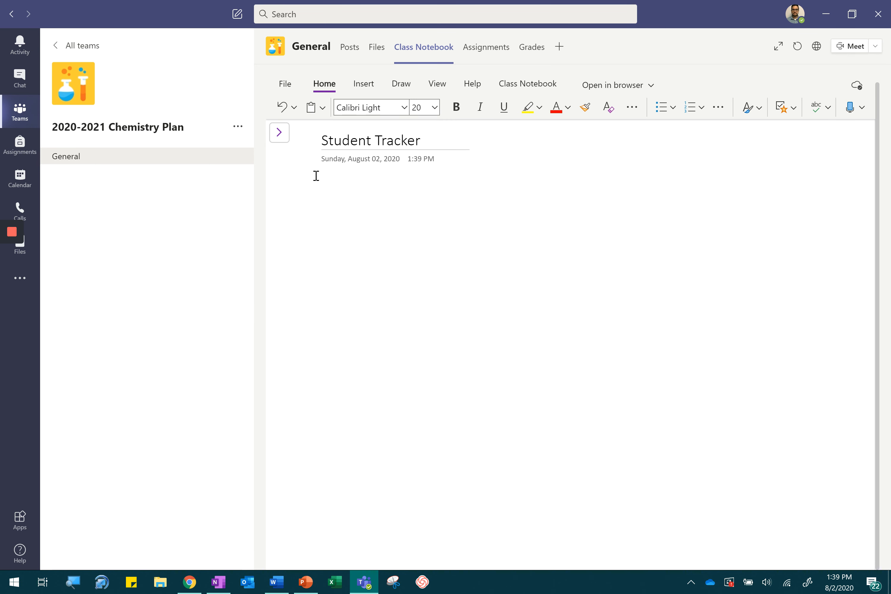
- Insert the Word file Student Goal Tracker from the Trackers folder as an attachment below the page title
{"action": "left_click", "coordinate": [320, 176]}
{"action": "left_click", "coordinate": [363, 85]}
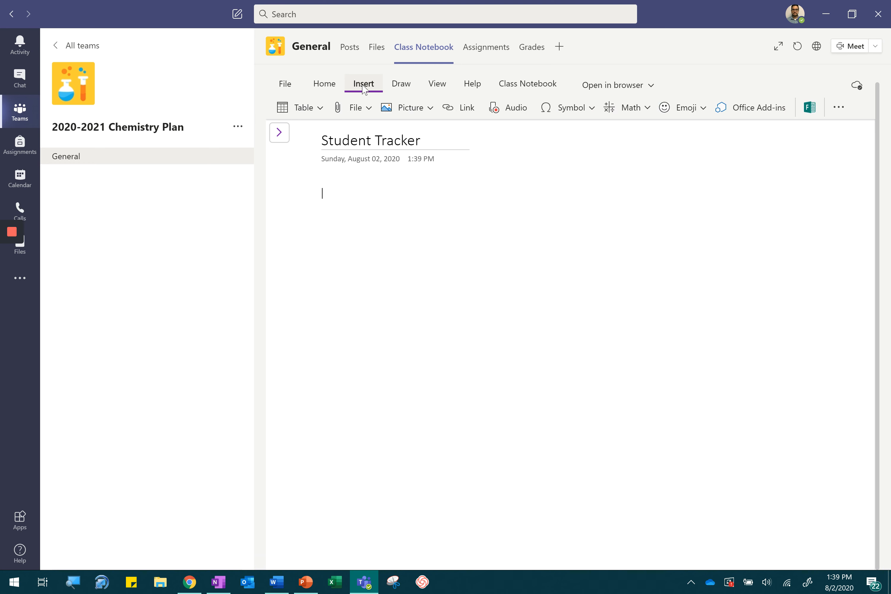
{"action": "left_click", "coordinate": [353, 108]}
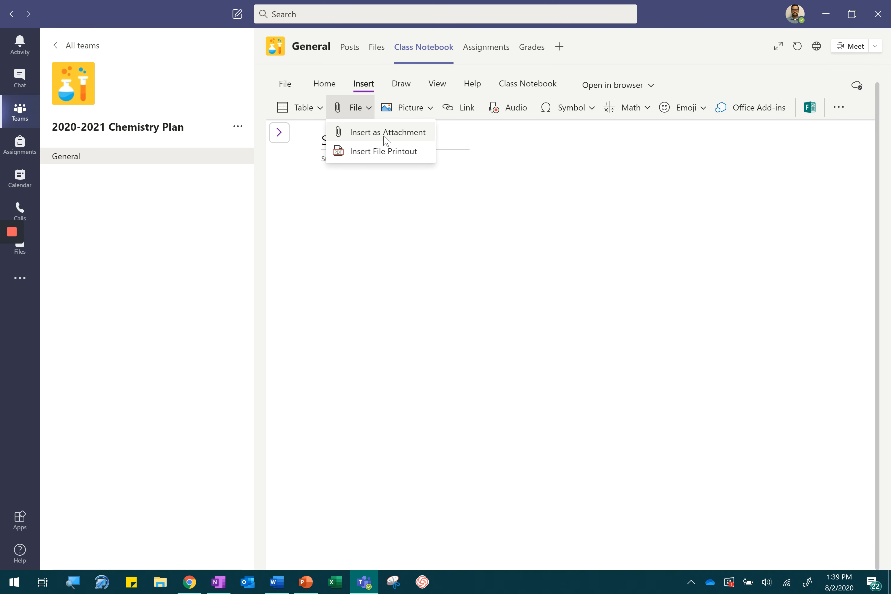
{"action": "left_click", "coordinate": [408, 138]}
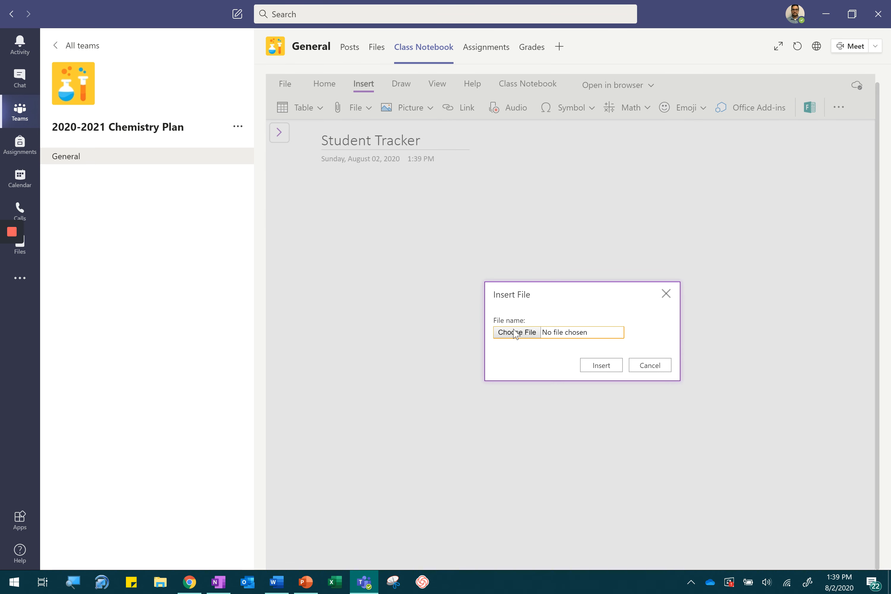
{"action": "left_click", "coordinate": [513, 333]}
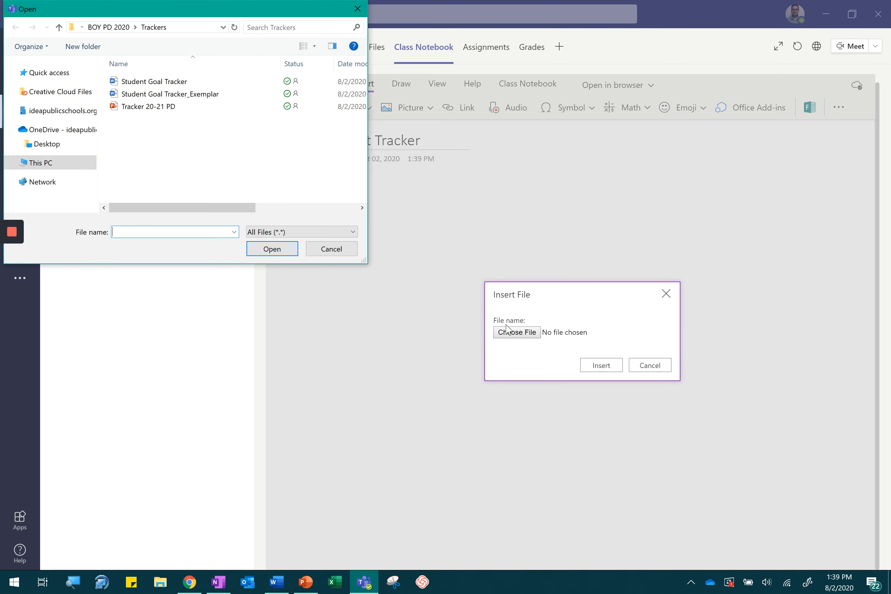
{"action": "double_click", "coordinate": [157, 82]}
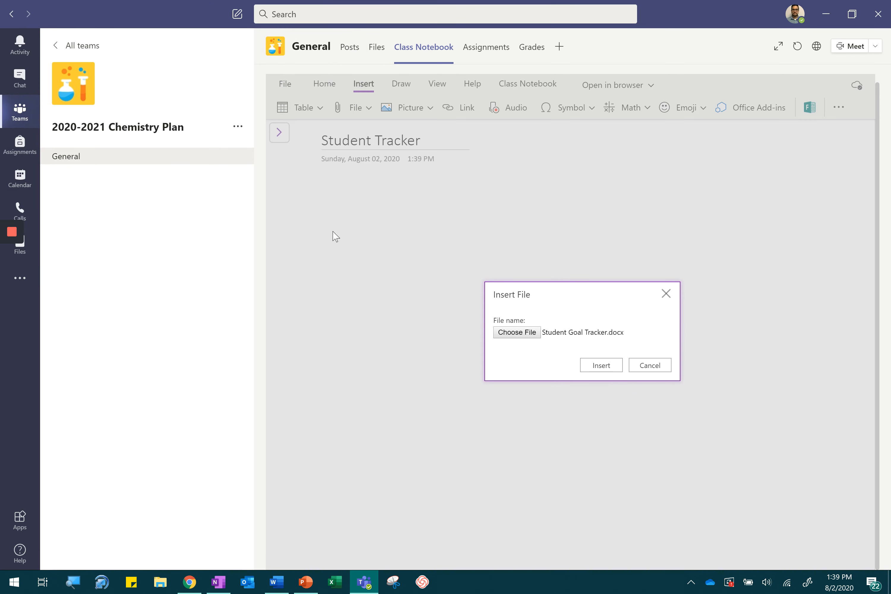
{"action": "left_click", "coordinate": [601, 370]}
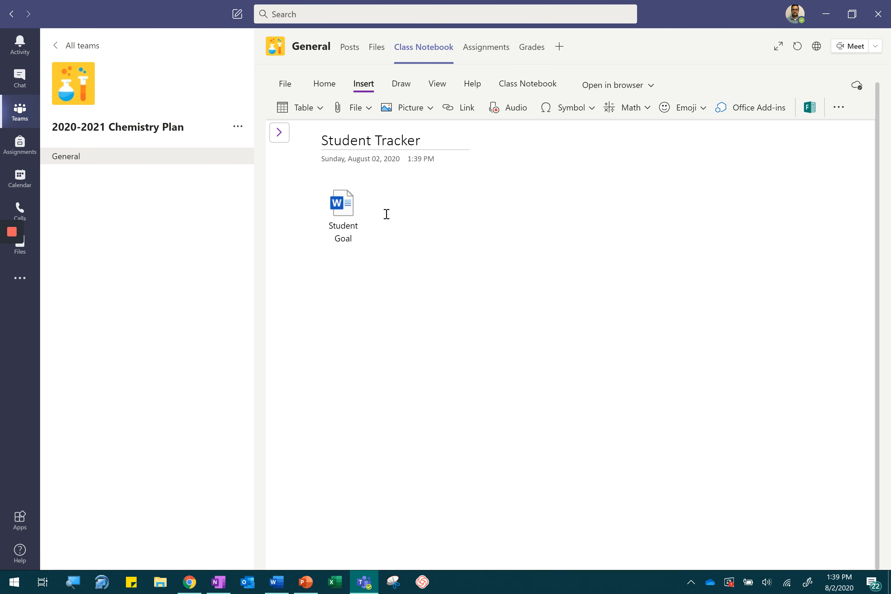
- Insert the Student Goal Tracker document as a file printout on the page and check the printed tracker
{"action": "left_click", "coordinate": [347, 212]}
{"action": "left_click", "coordinate": [369, 113]}
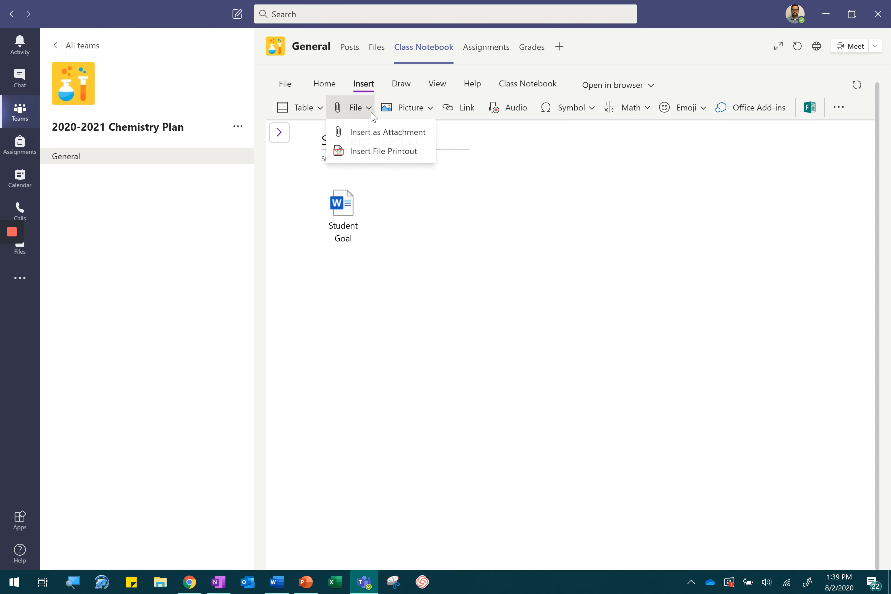
{"action": "left_click", "coordinate": [365, 152]}
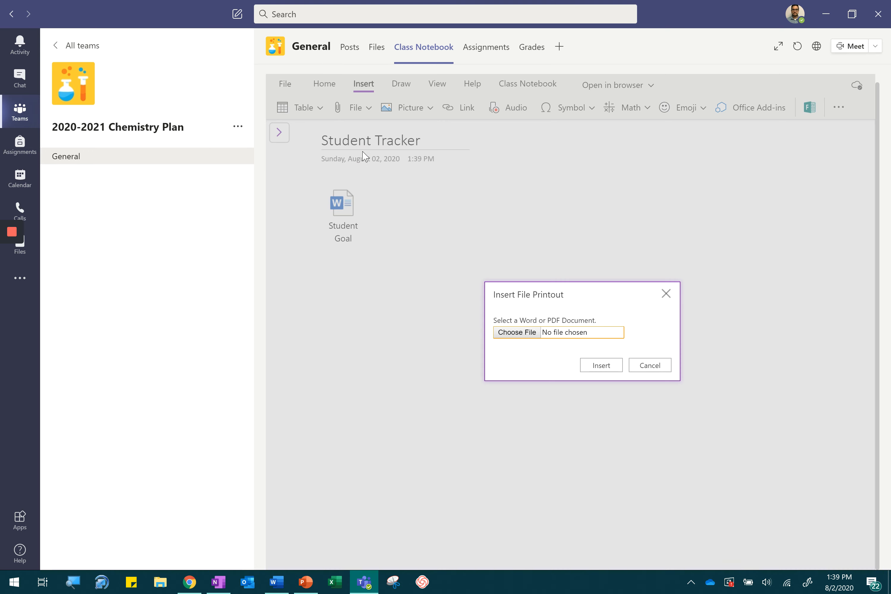
{"action": "left_click", "coordinate": [531, 336]}
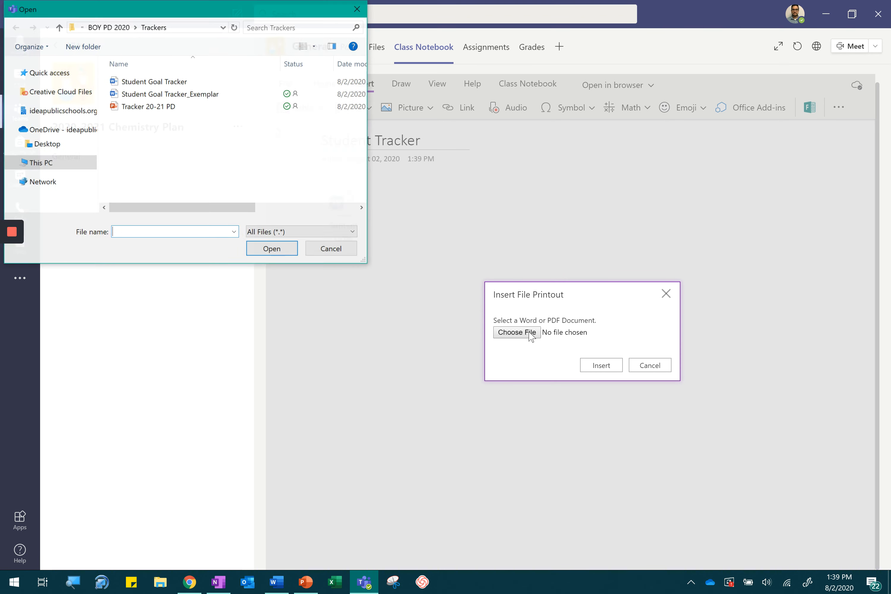
{"action": "left_click", "coordinate": [193, 100]}
{"action": "left_click", "coordinate": [193, 82]}
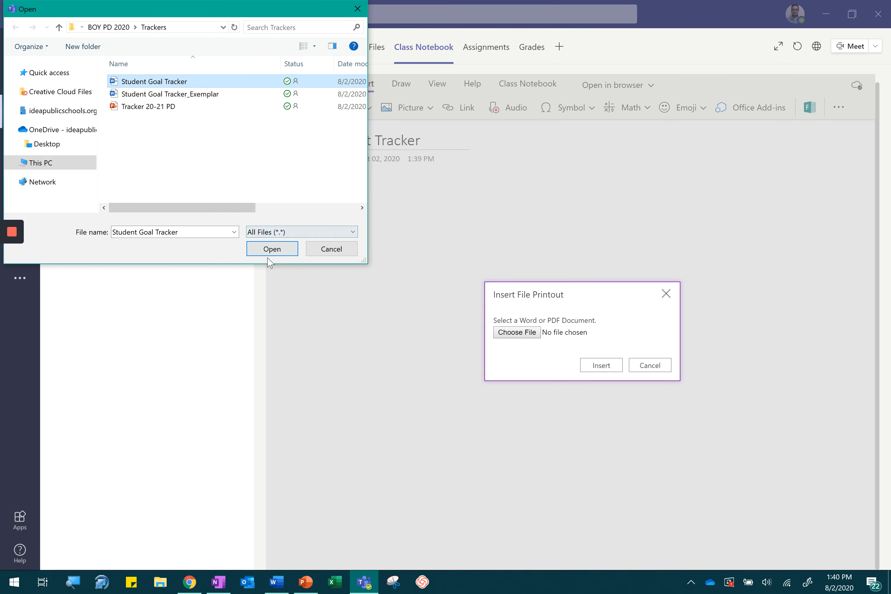
{"action": "left_click", "coordinate": [272, 249]}
{"action": "left_click", "coordinate": [606, 366]}
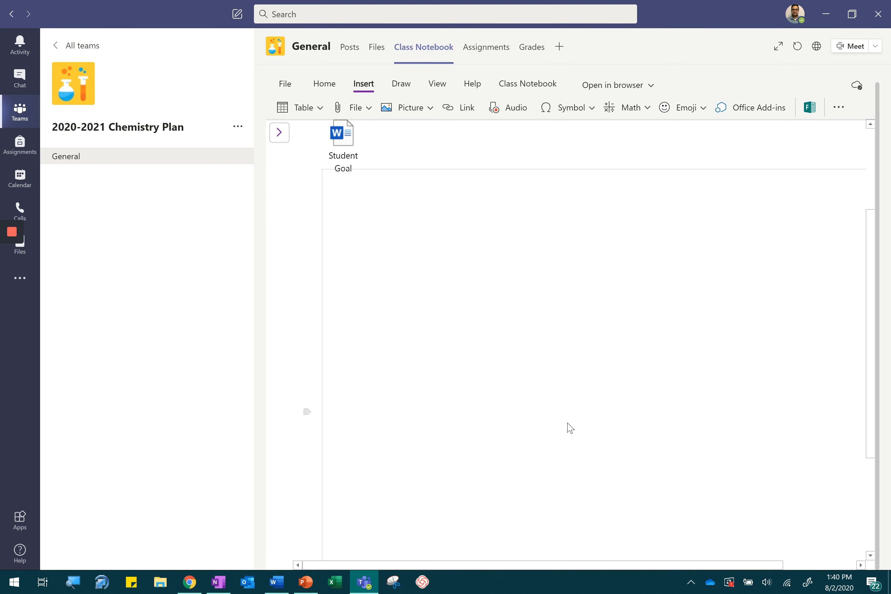
{"action": "scroll", "coordinate": [567, 423], "scroll_direction": "down", "scroll_amount": 1}
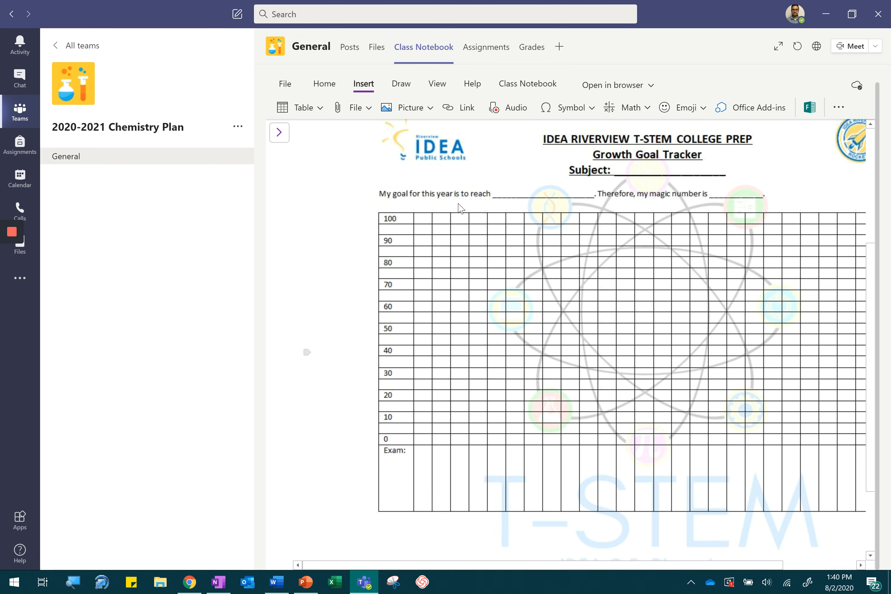
{"action": "left_click_drag", "start_coordinate": [368, 563], "coordinate": [423, 564]}
{"action": "scroll", "coordinate": [470, 408], "scroll_direction": "up", "scroll_amount": 1}
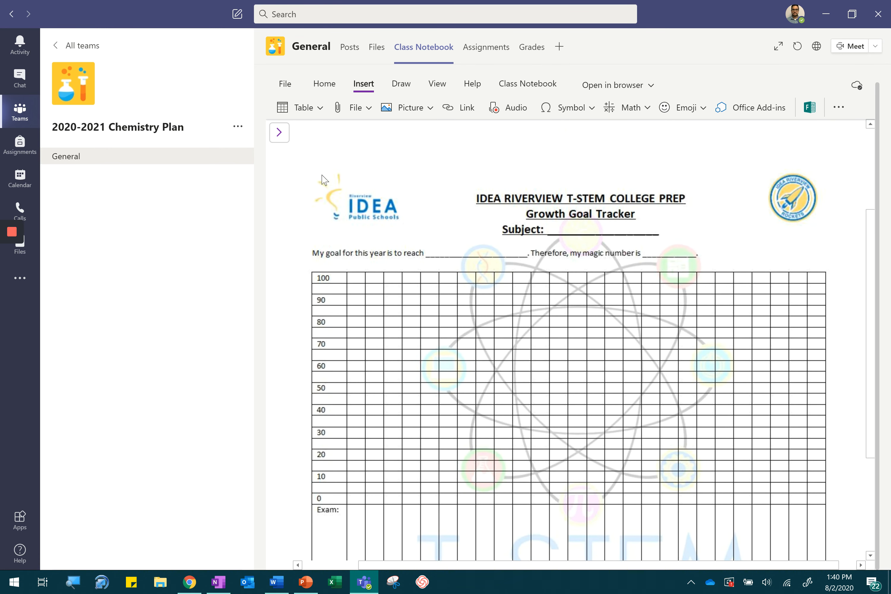
{"action": "scroll", "coordinate": [385, 256], "scroll_direction": "up", "scroll_amount": 2}
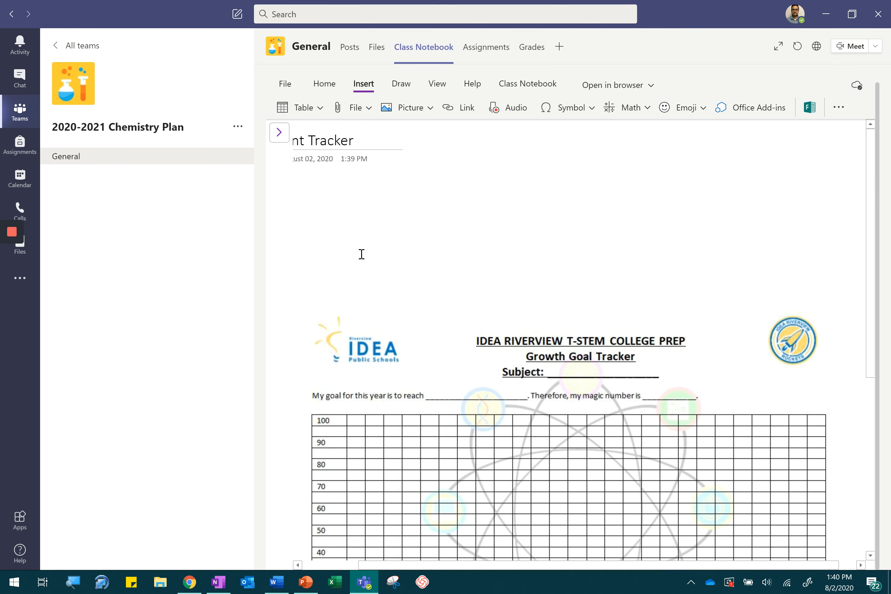
{"action": "left_click_drag", "start_coordinate": [429, 567], "coordinate": [380, 566]}
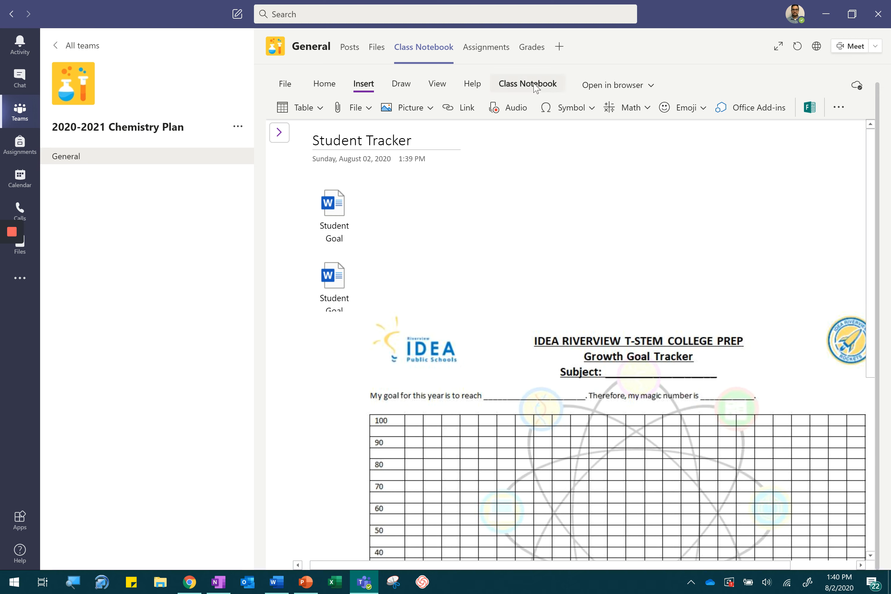
- Distribute the Student Tracker page to all students' Goal Tracker section
{"action": "left_click", "coordinate": [510, 85]}
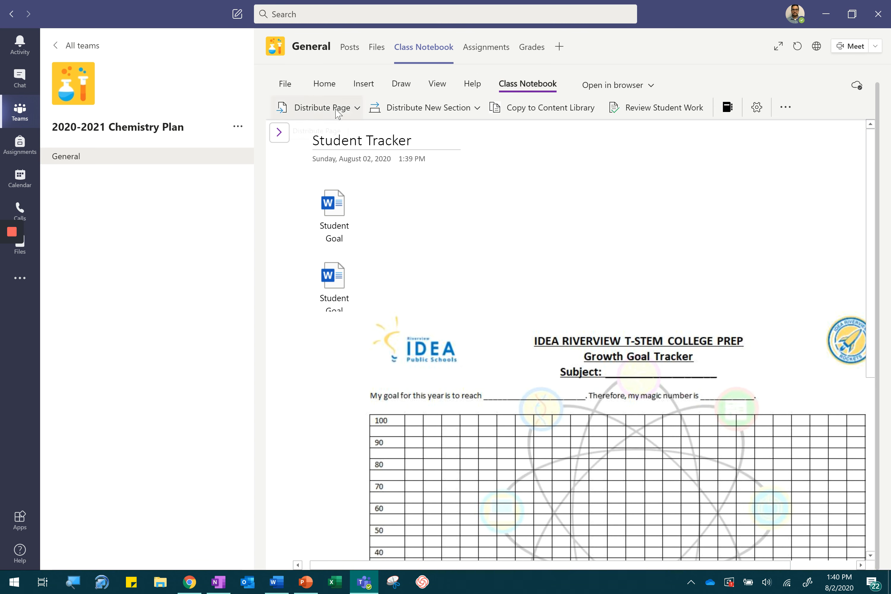
{"action": "left_click", "coordinate": [336, 109]}
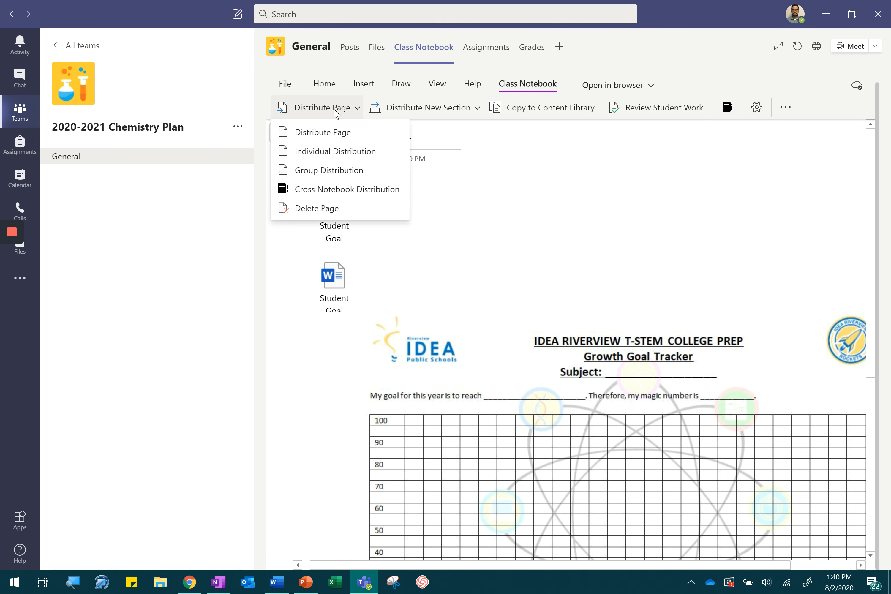
{"action": "left_click", "coordinate": [360, 135]}
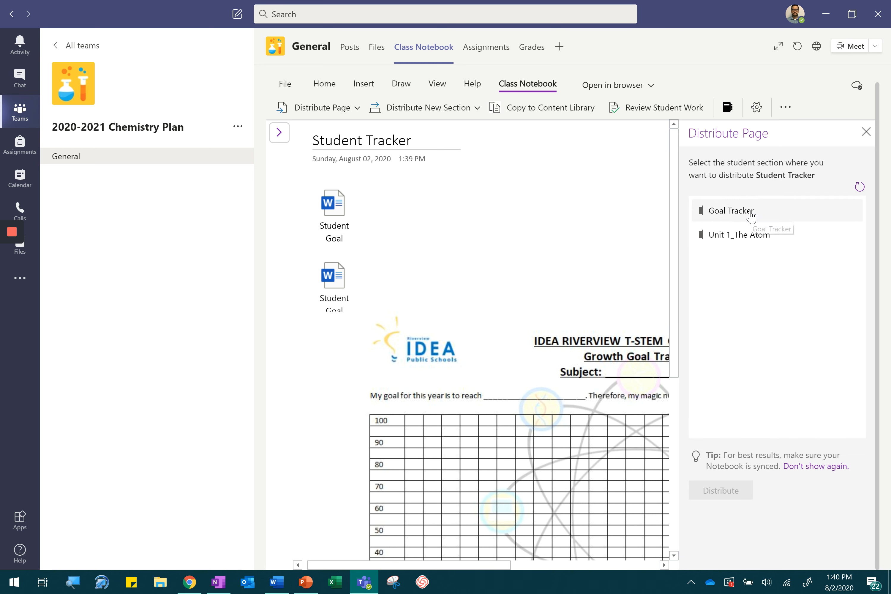
{"action": "left_click", "coordinate": [767, 218]}
{"action": "left_click", "coordinate": [722, 490]}
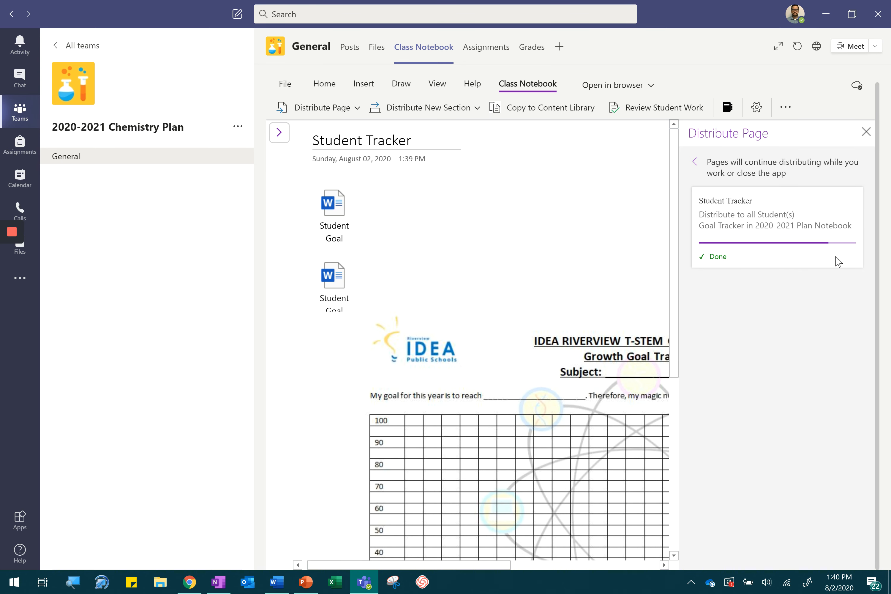
{"action": "left_click", "coordinate": [866, 132]}
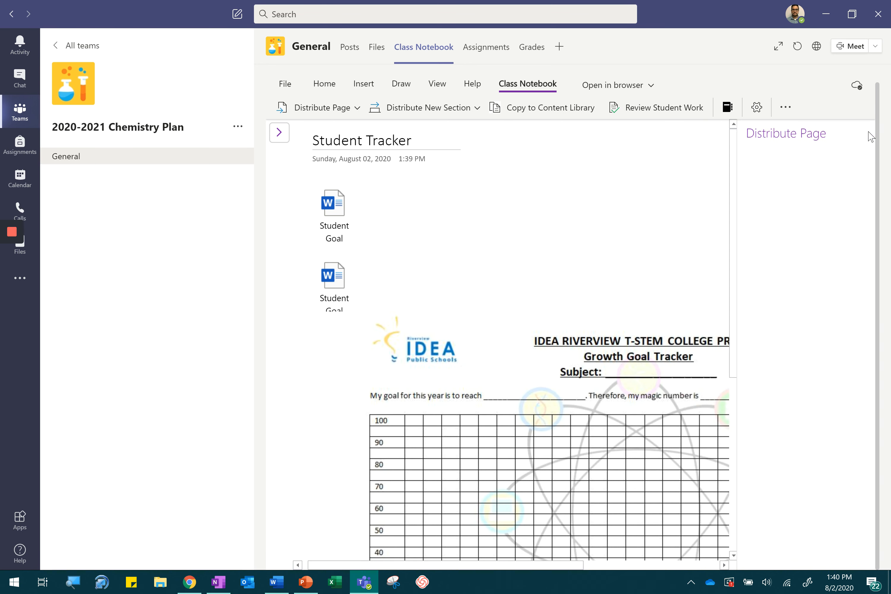
- View the distributed Student Tracker page in the student's Goal Tracker section
{"action": "left_click", "coordinate": [279, 132]}
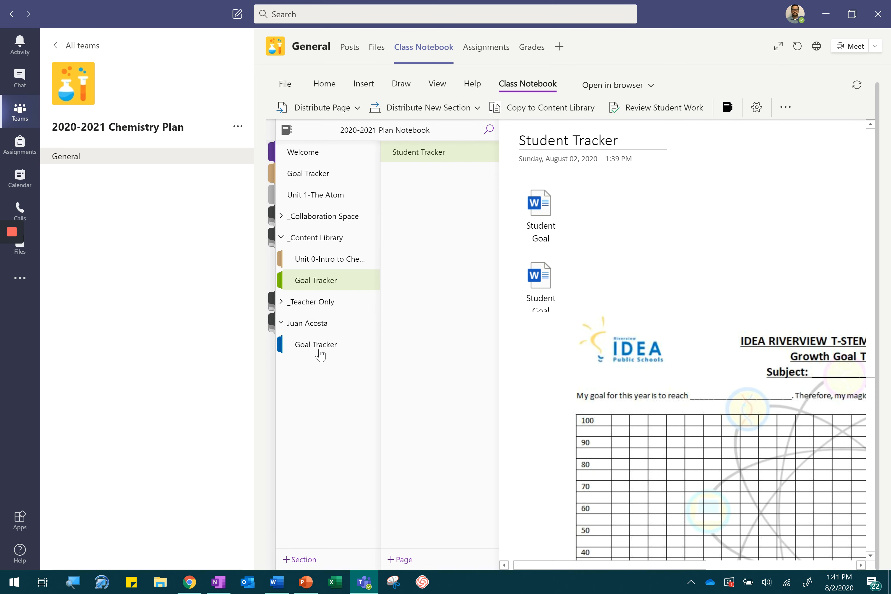
{"action": "left_click", "coordinate": [318, 347]}
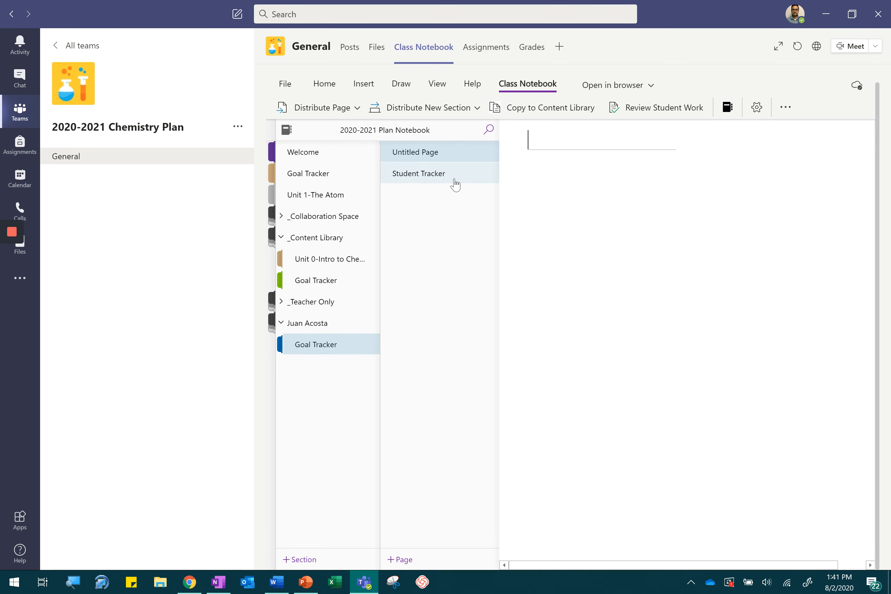
{"action": "left_click", "coordinate": [453, 182]}
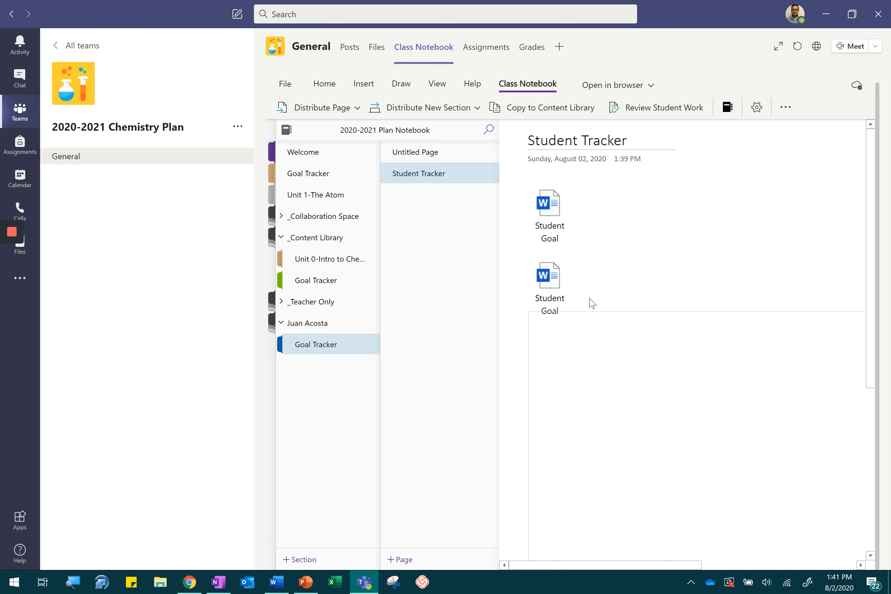